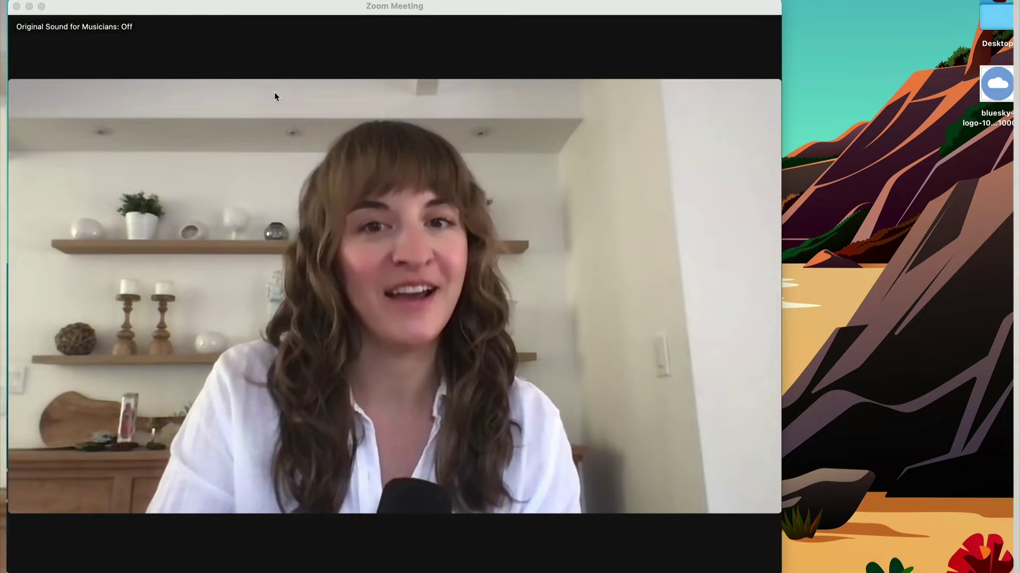
Launch the Timer - Clock, Agenda, Countdown app from the meeting's Apps list.
mouse_move(477, 82)
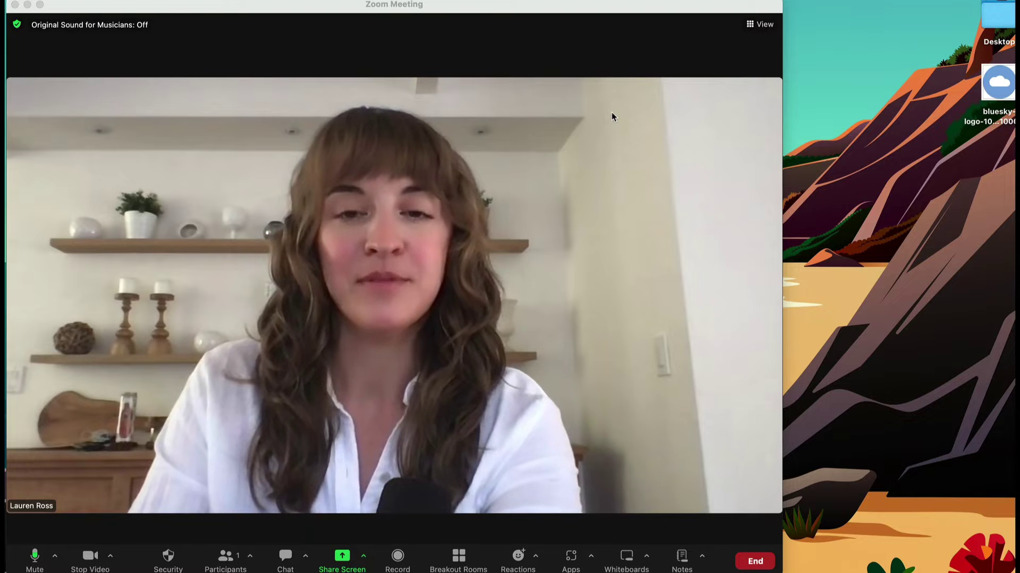
click(570, 558)
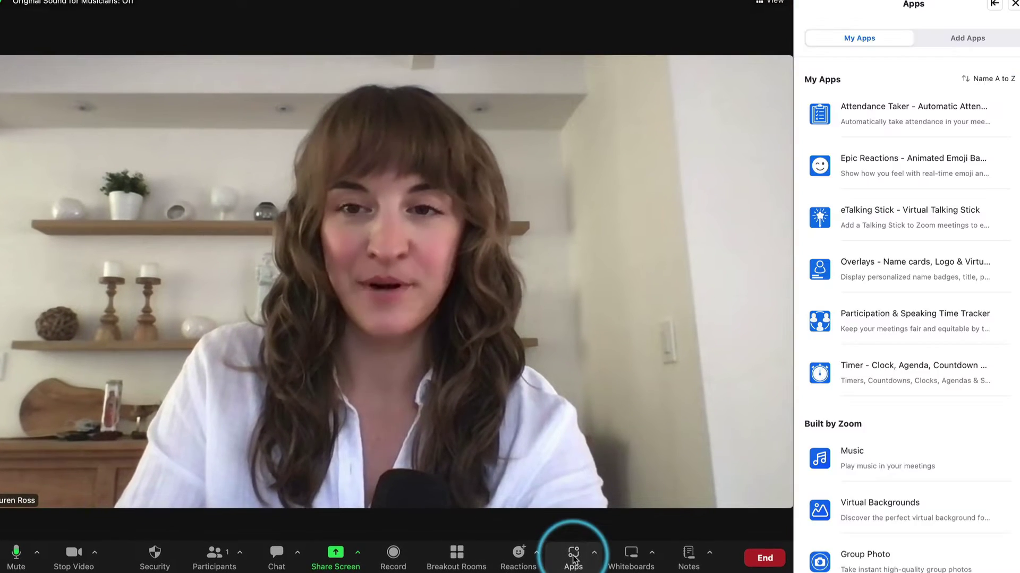
click(879, 371)
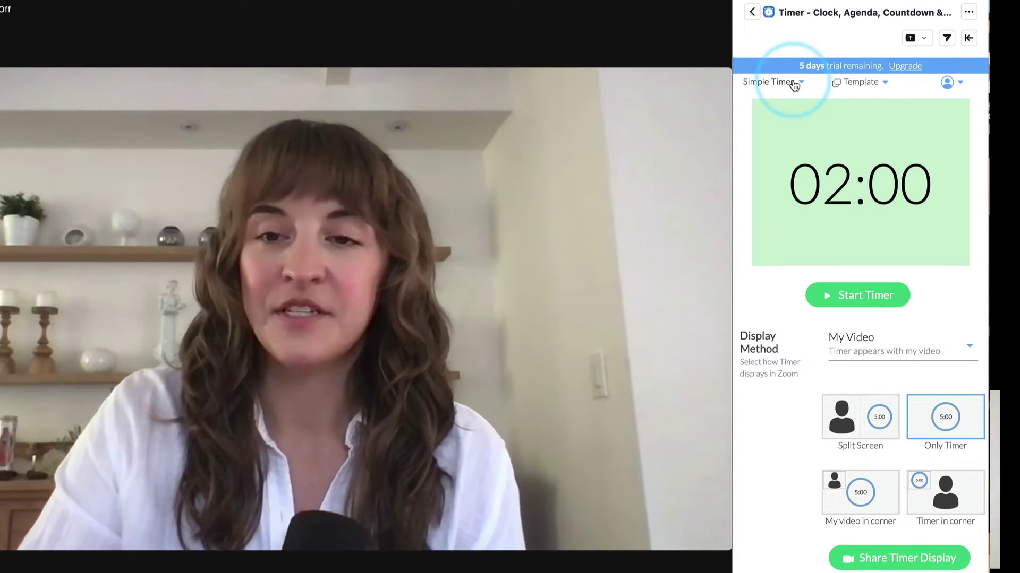
Switch the timer mode to Agenda Timer, then Clock, then back to Simple Timer.
click(795, 83)
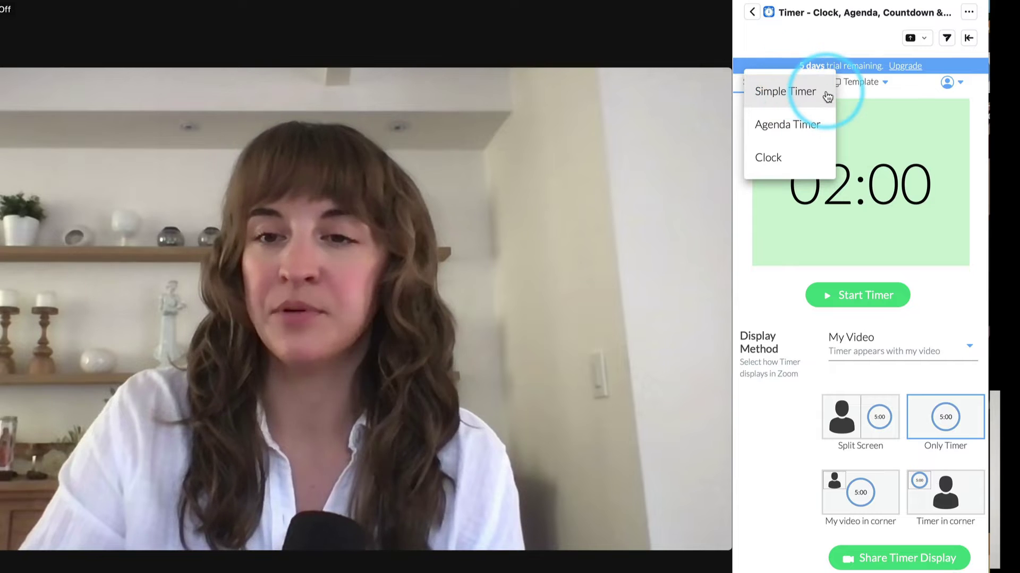
click(819, 126)
click(799, 85)
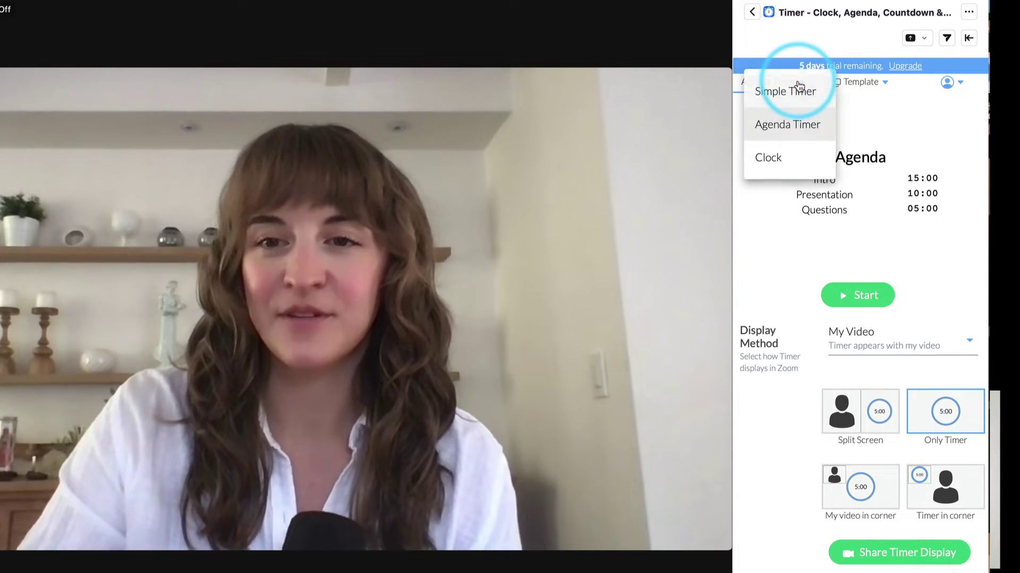
click(789, 158)
click(781, 85)
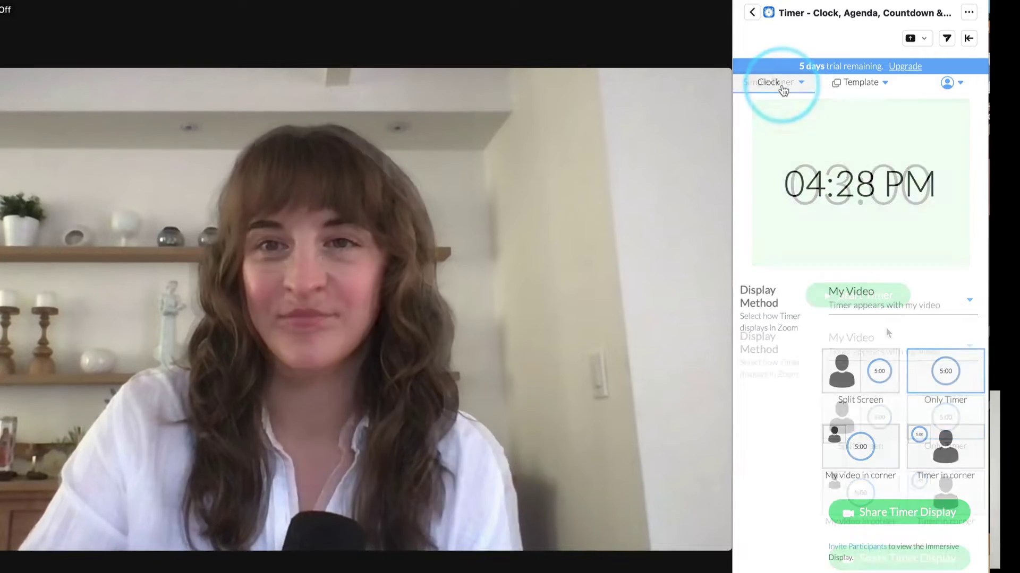
click(781, 107)
Set the simple timer's Count Time to 4 minutes.
scroll(885, 327, down, 9)
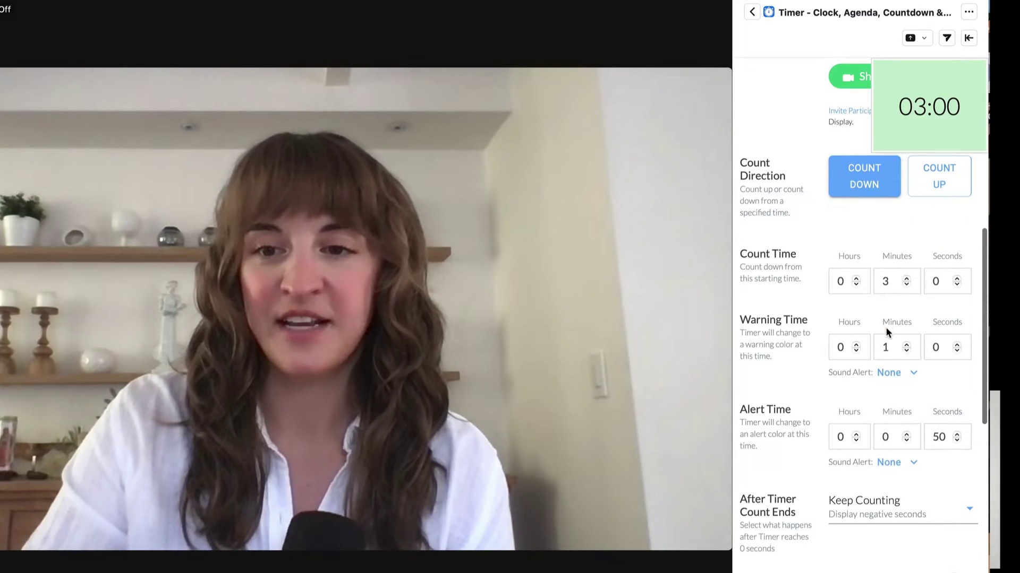
scroll(897, 298, down, 1)
click(907, 264)
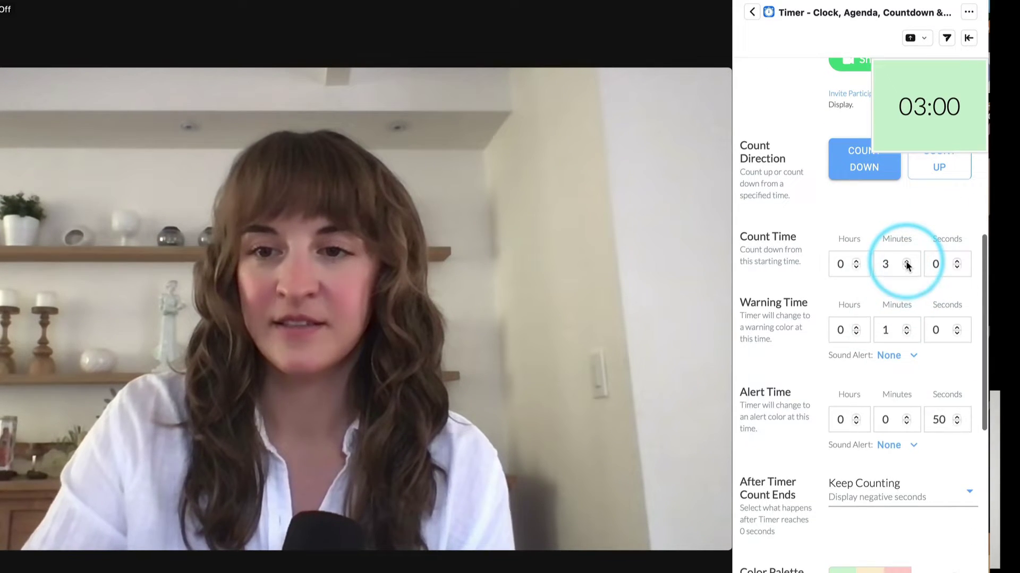
click(889, 225)
Choose Gentle Ring as the warning sound and Gong as the alert sound.
click(896, 362)
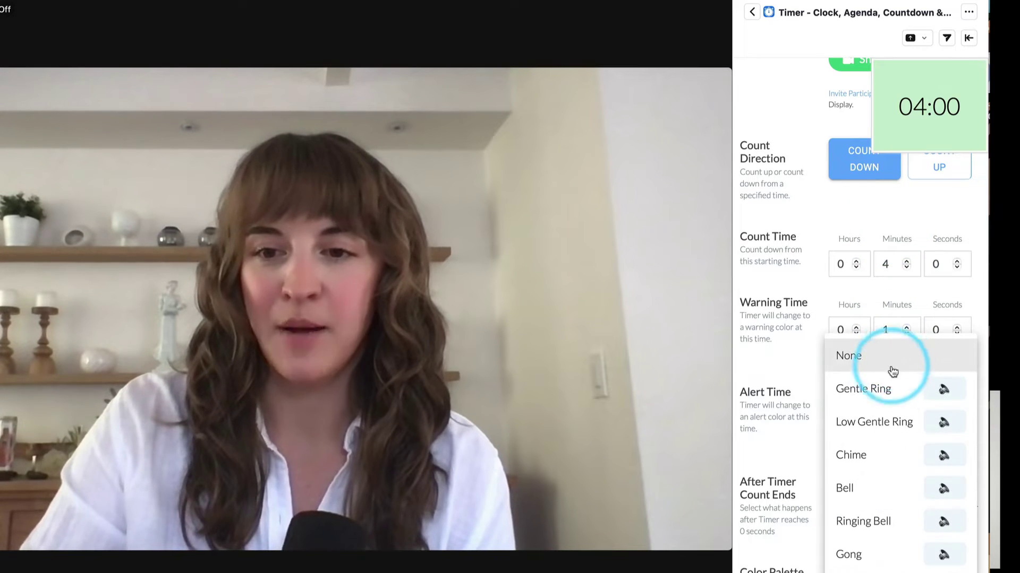
click(887, 389)
click(901, 441)
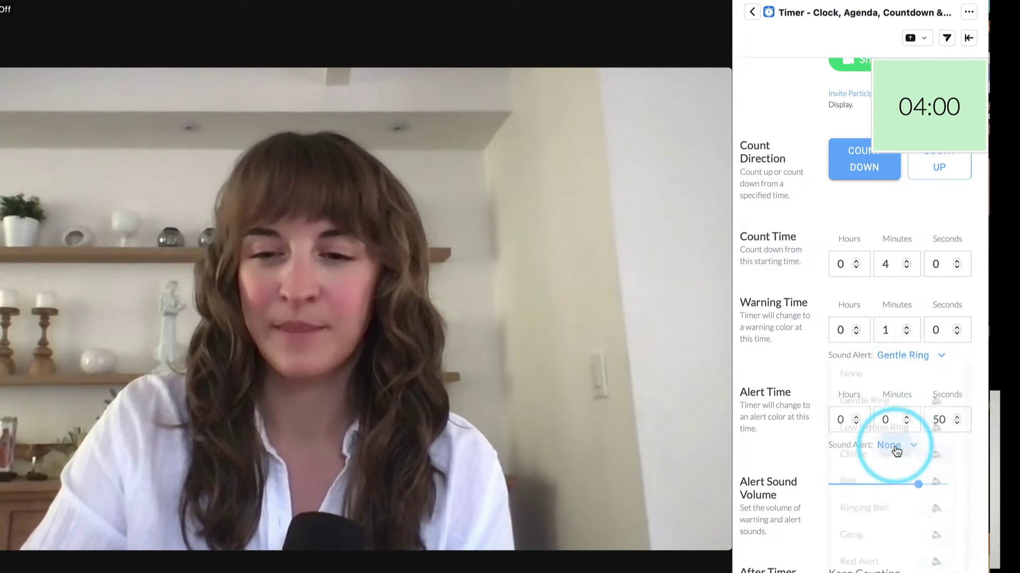
click(893, 559)
click(904, 449)
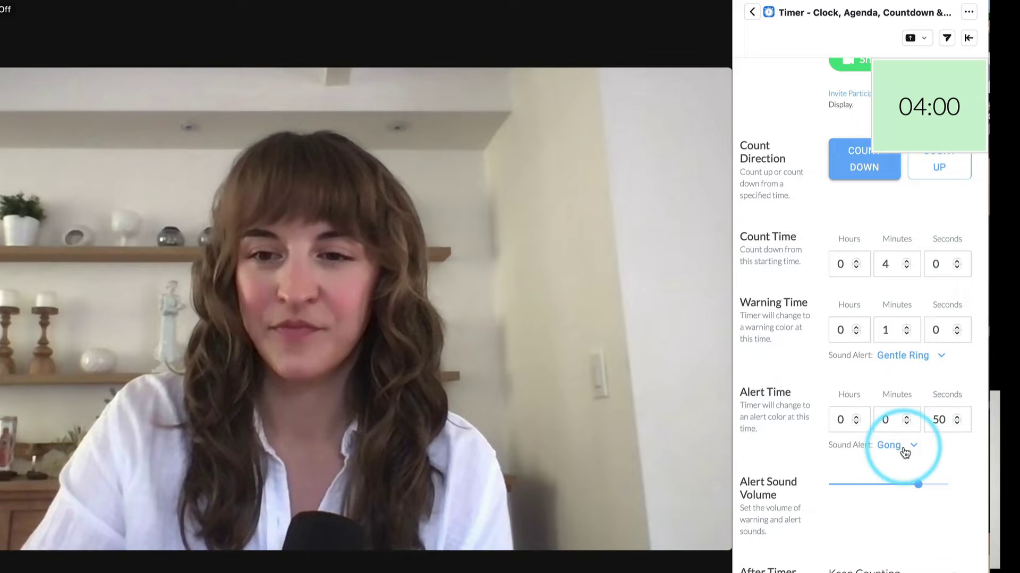
Keep Lato as the timer font and scroll back to the top.
scroll(904, 452, down, 5)
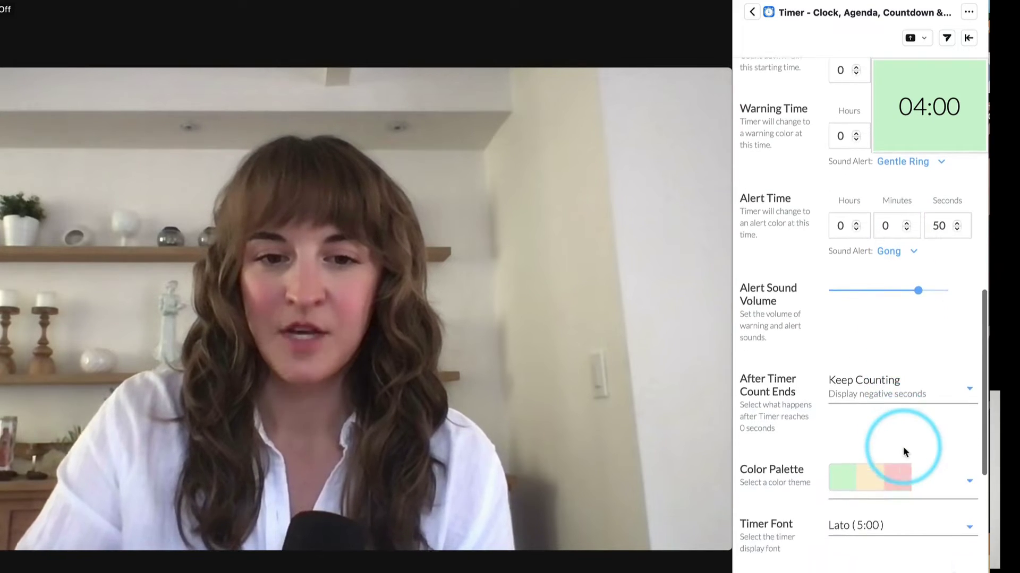
scroll(905, 454, down, 4)
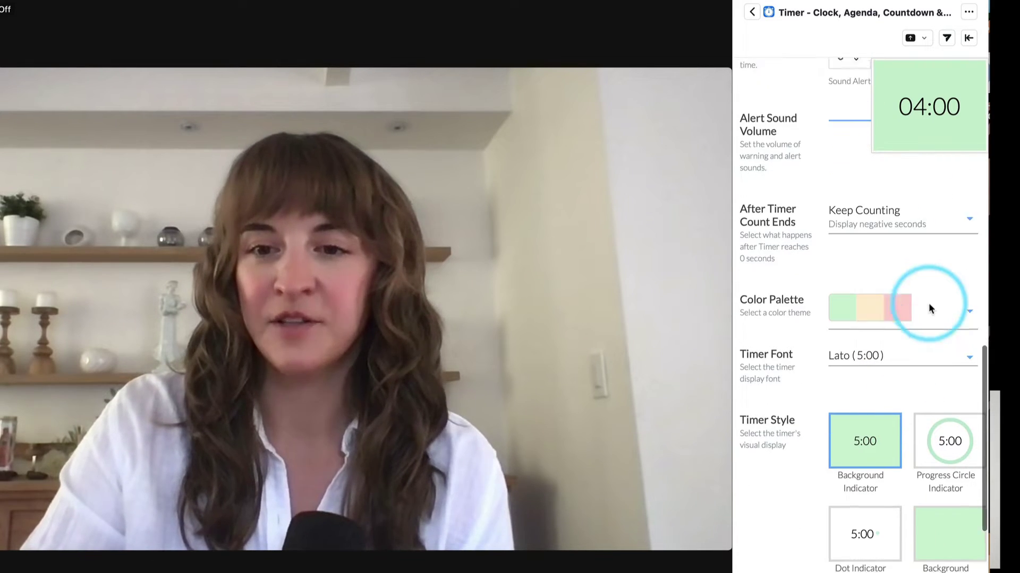
click(929, 307)
click(922, 328)
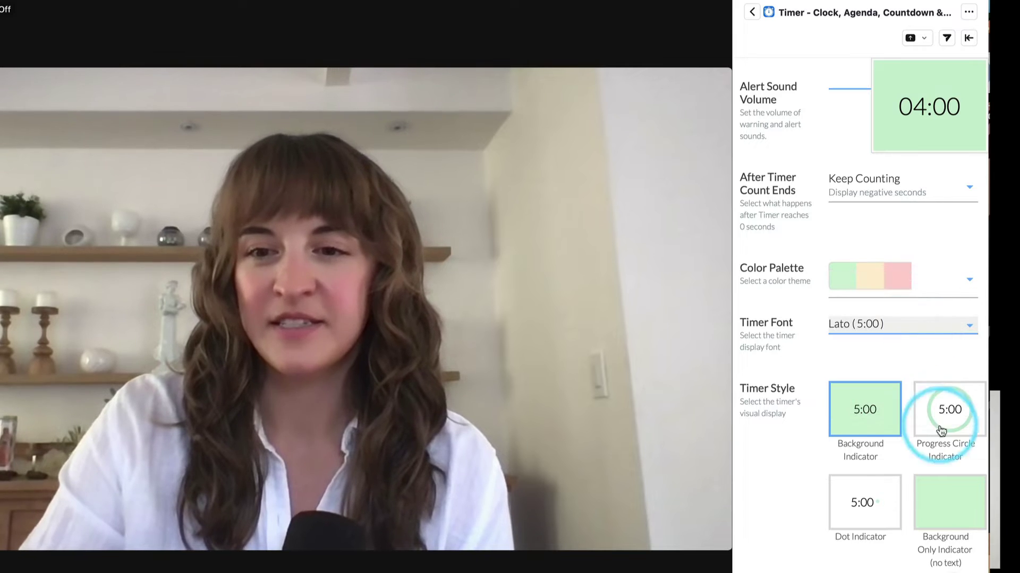
scroll(940, 466, down, 1)
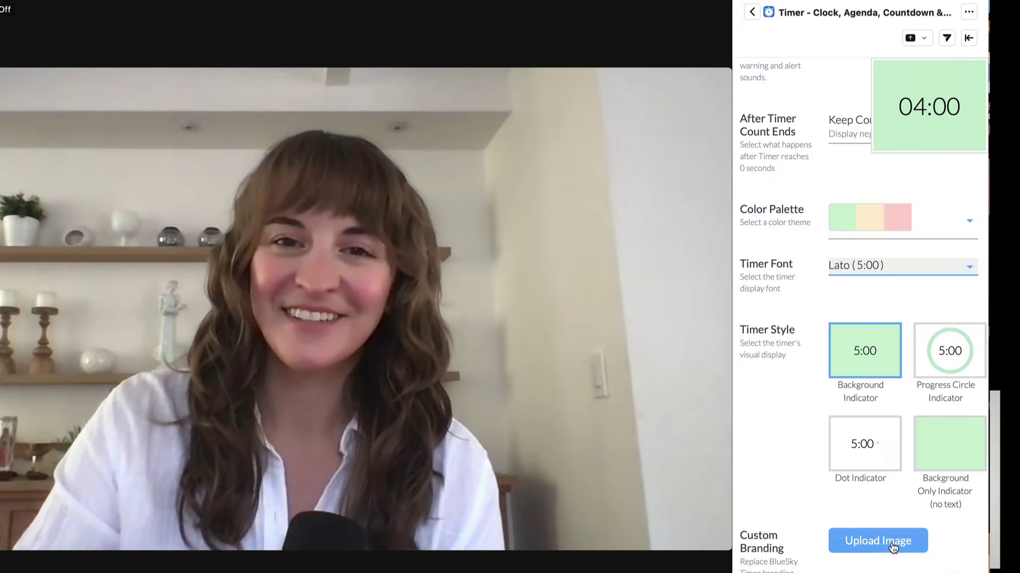
scroll(886, 436, up, 15)
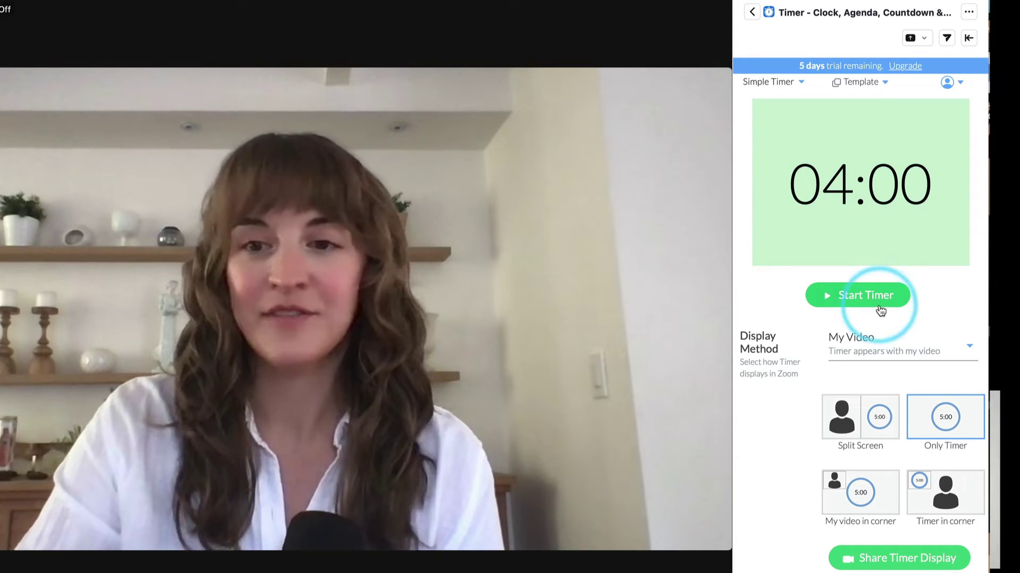
Test-run the 04:00 countdown, stop it, and select the Split Screen display layout.
click(881, 311)
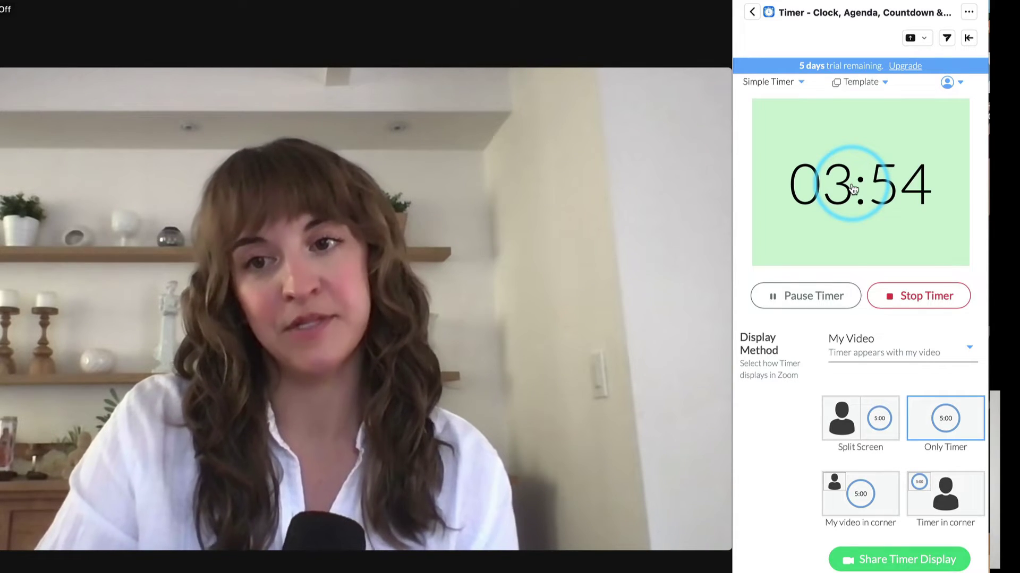
click(927, 296)
scroll(839, 319, down, 3)
click(822, 303)
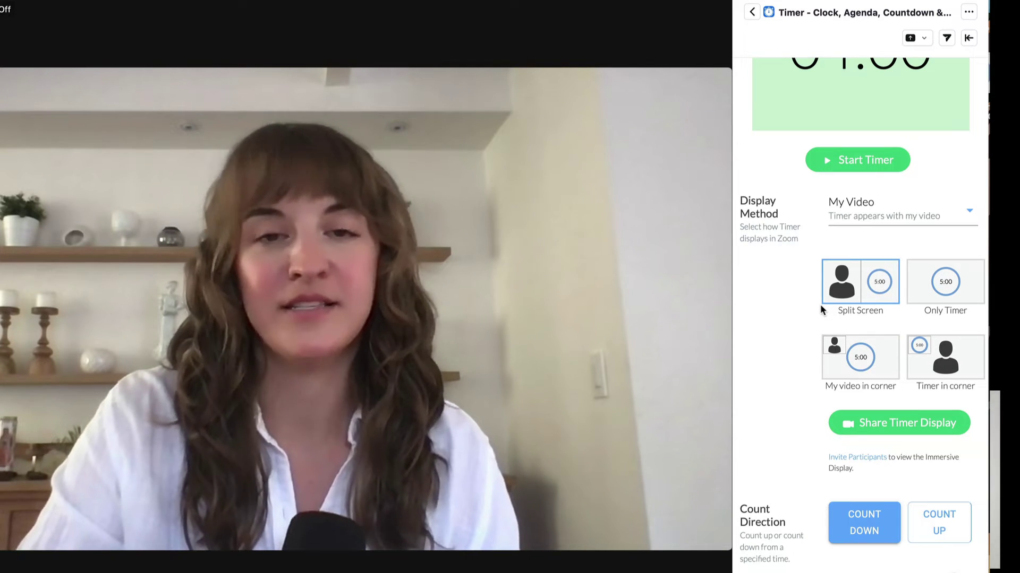
Keep the display method as My Video with the Split Screen layout.
click(821, 306)
click(871, 370)
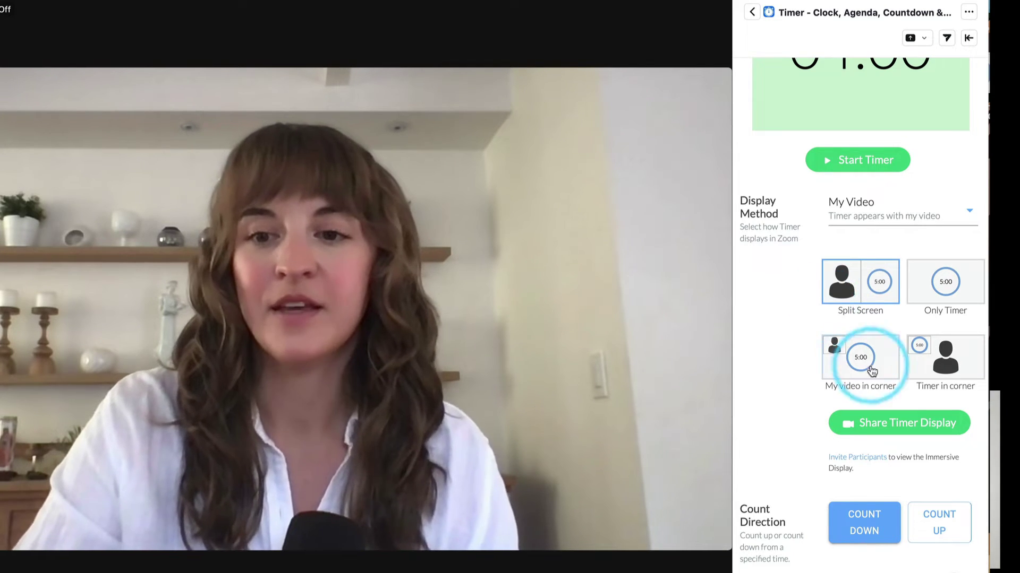
click(887, 218)
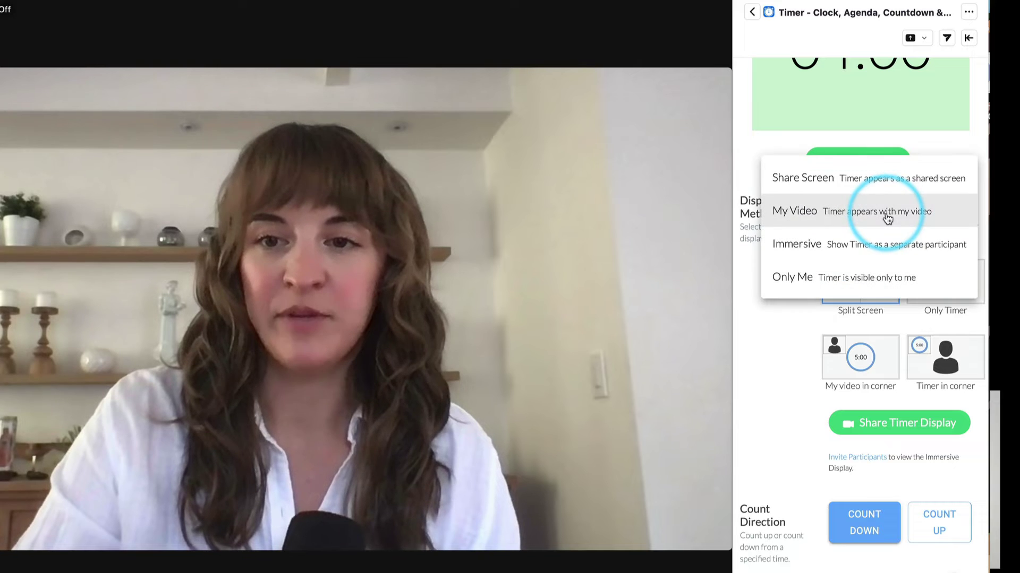
click(887, 217)
click(874, 275)
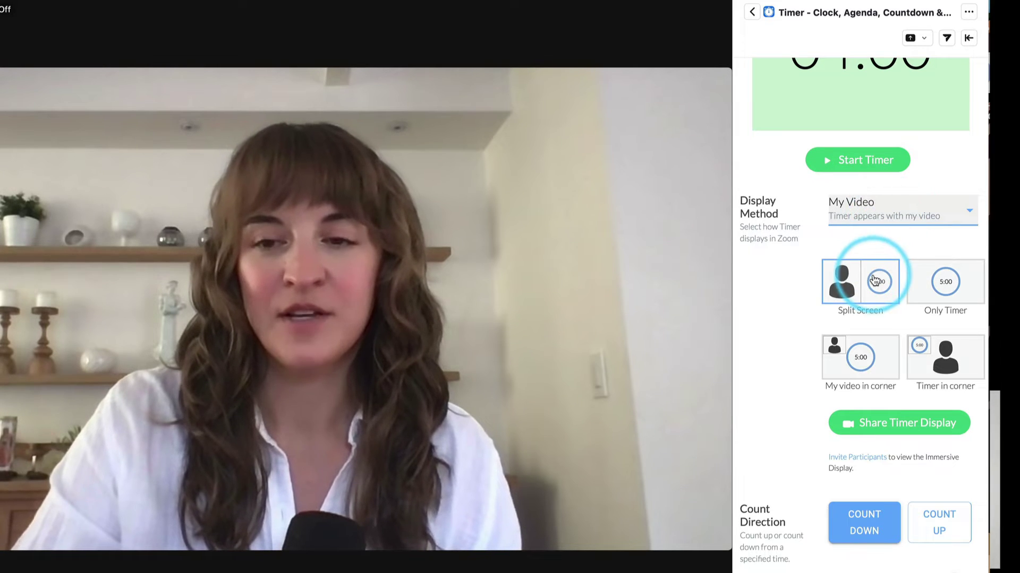
Share the timer into the video, then switch to Timer in corner and Only Timer.
click(905, 431)
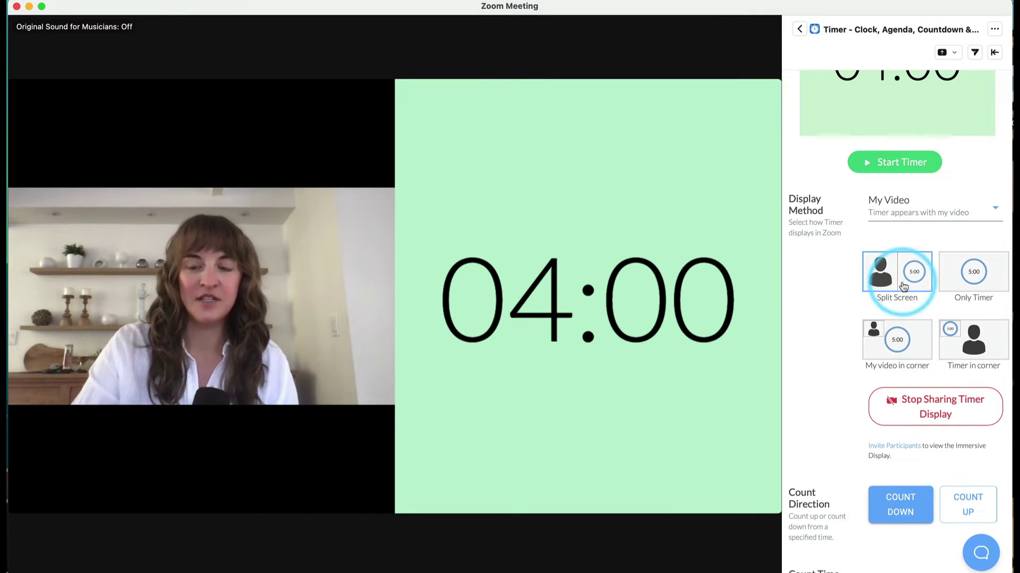
click(968, 348)
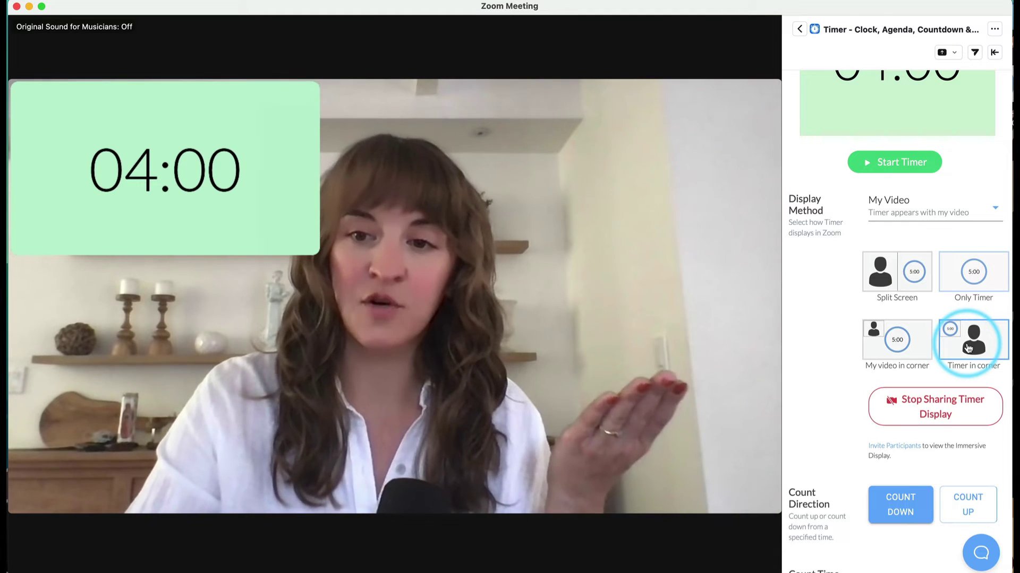
click(983, 268)
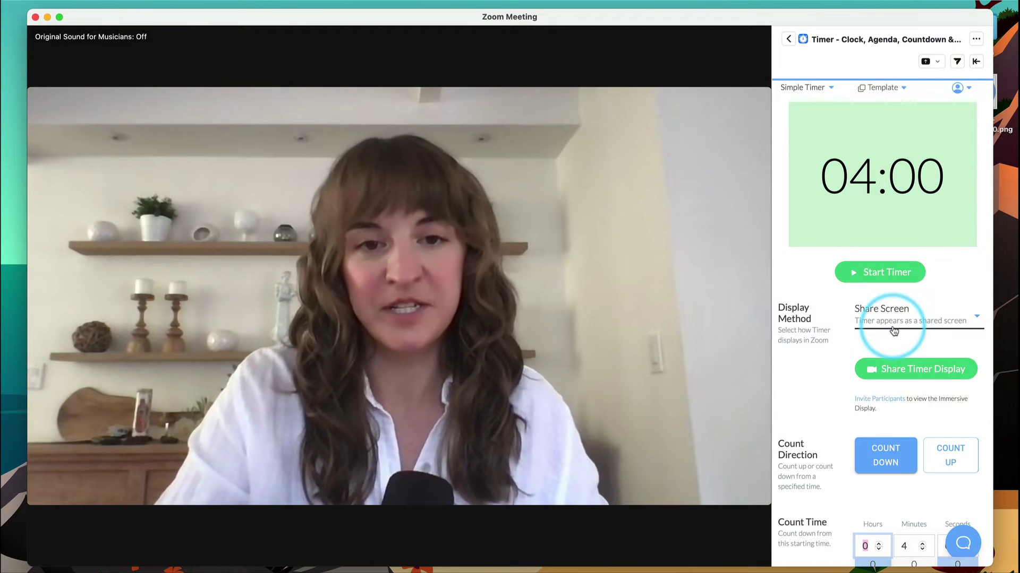
click(915, 371)
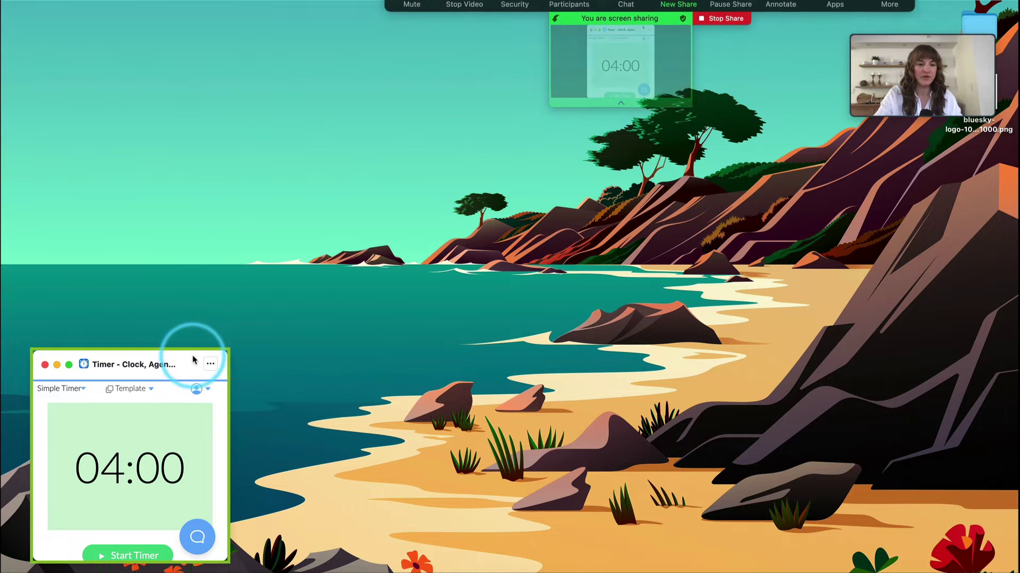
drag(199, 355, 991, 377)
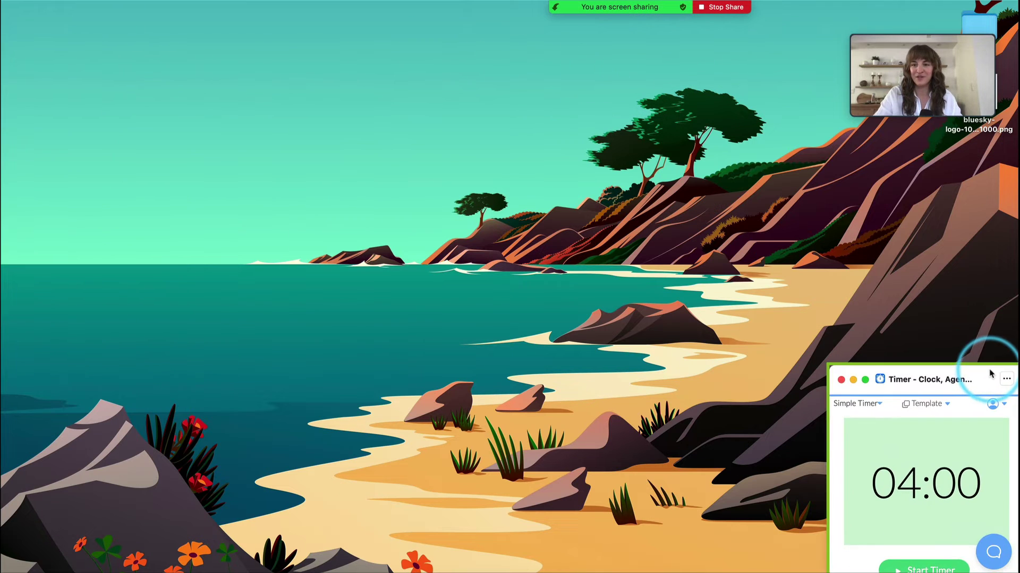
drag(830, 367, 671, 231)
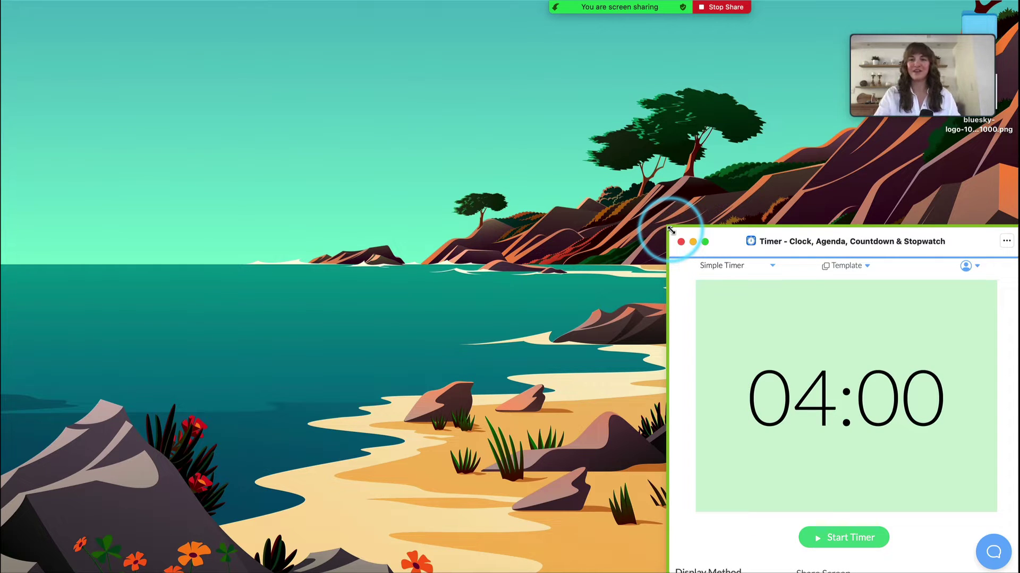
Stop screen sharing and share the timer using the Immersive display method.
click(726, 7)
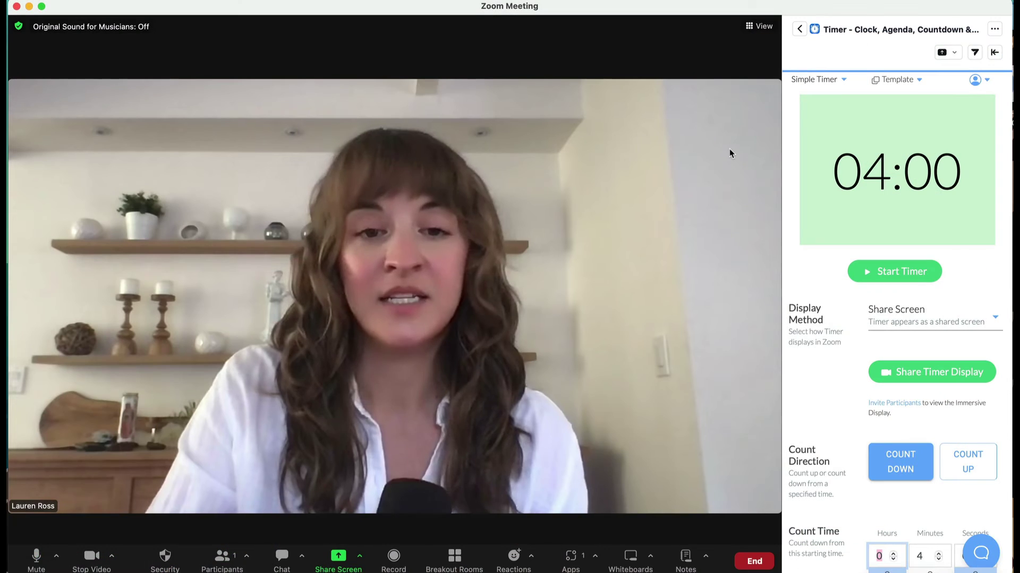
click(921, 315)
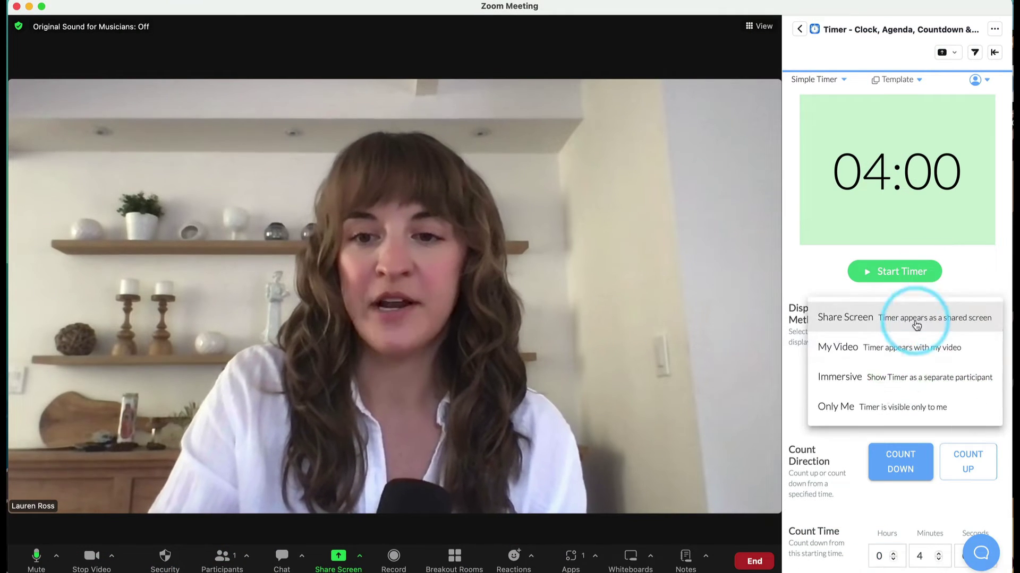
click(893, 372)
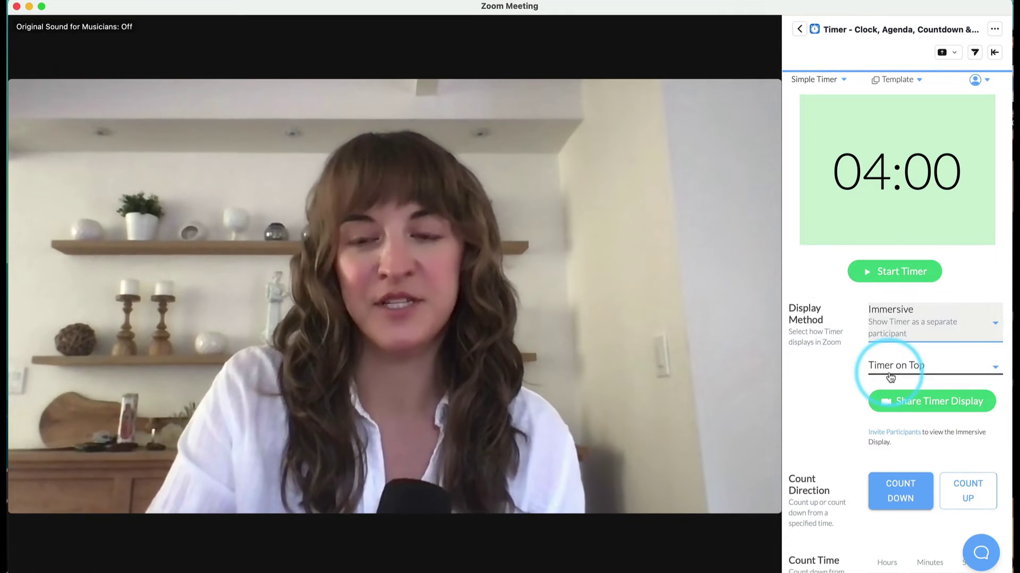
click(901, 402)
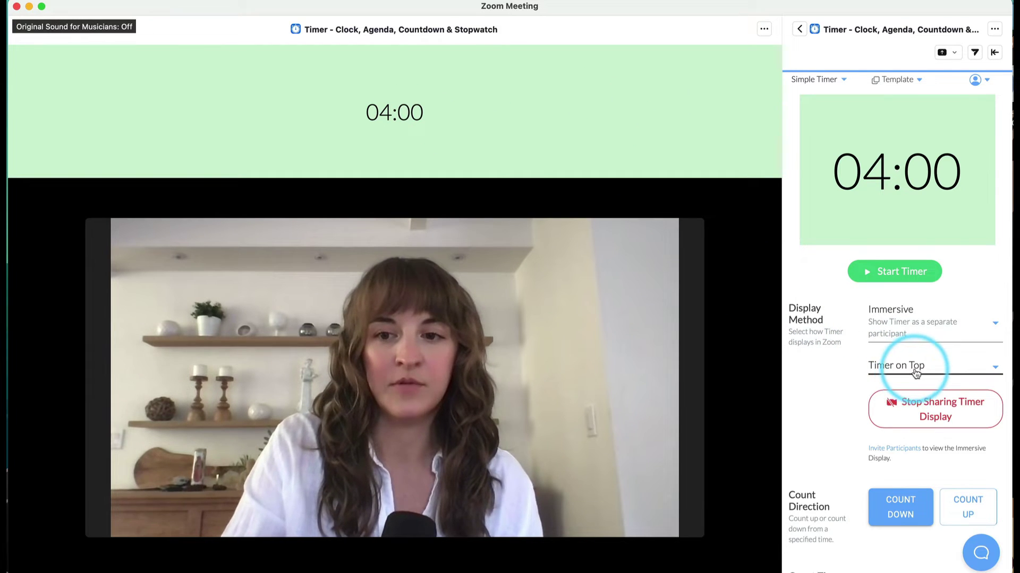
Change Timer on Top to Timer on Bottom, then switch the display method to Only Me.
click(909, 371)
click(917, 405)
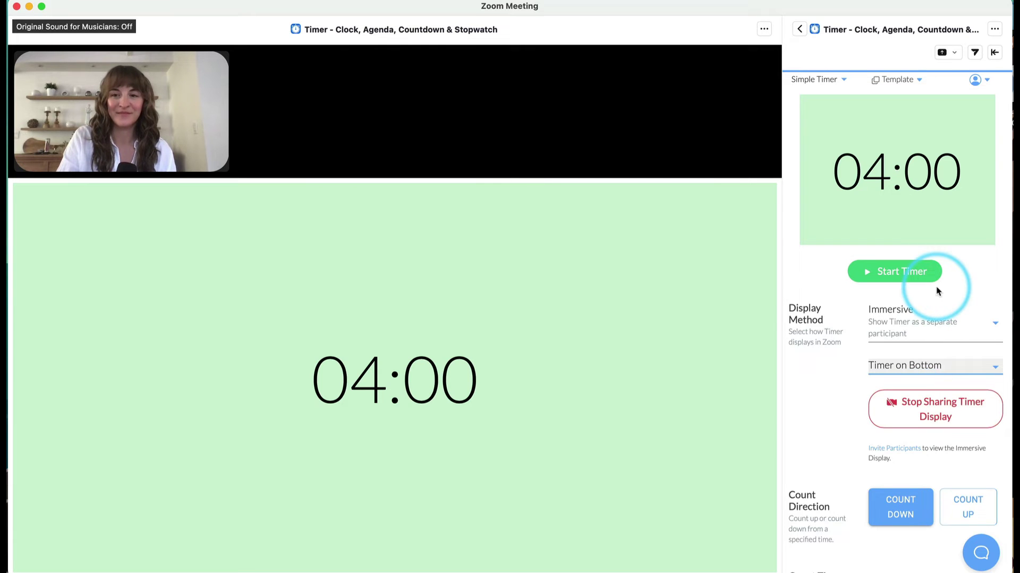
click(937, 328)
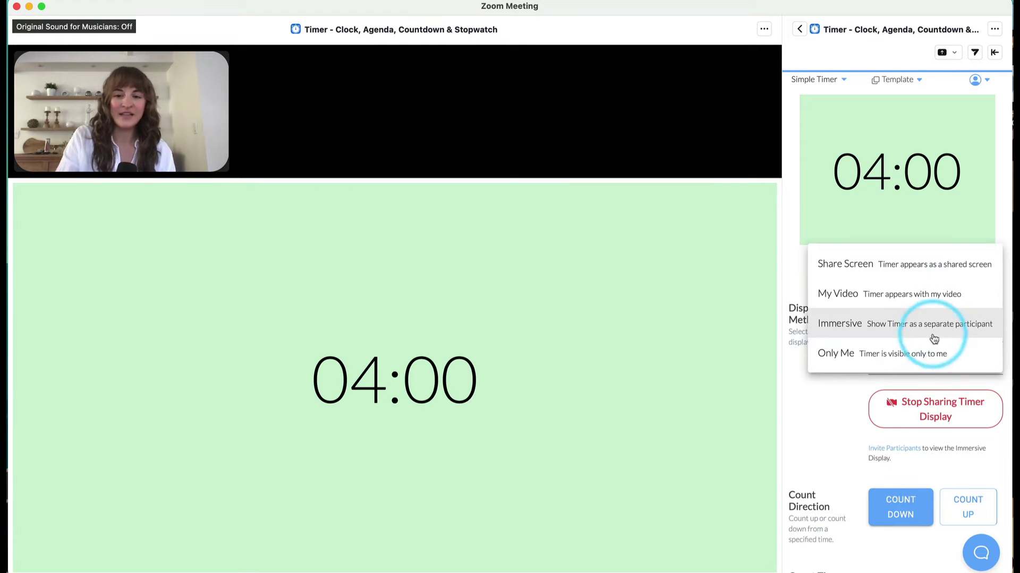
click(928, 352)
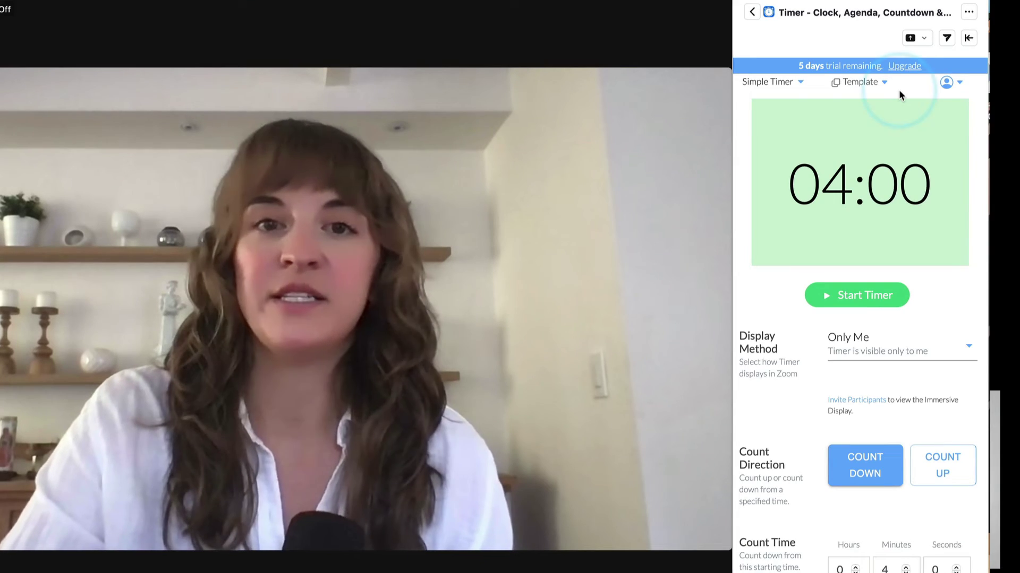
Load the 2:00 Countdown template, then Leadership TB, and open My Account from the account menu.
click(871, 83)
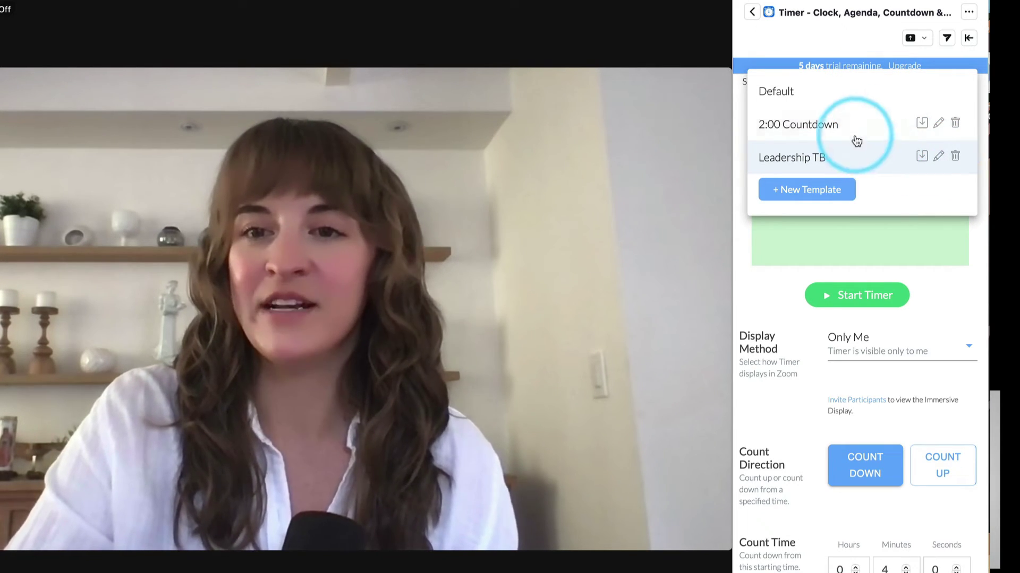
click(853, 132)
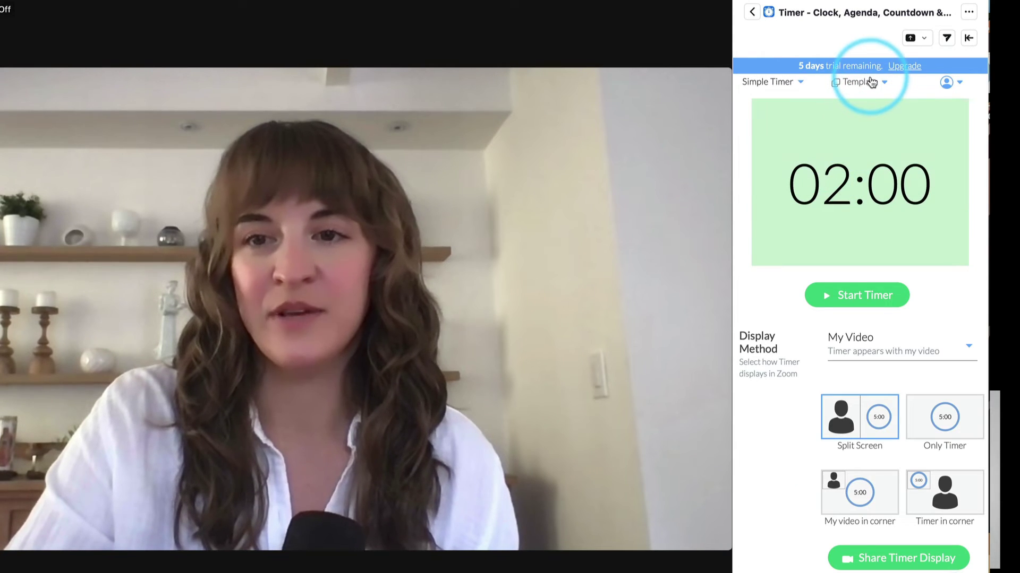
click(863, 83)
click(807, 168)
click(913, 38)
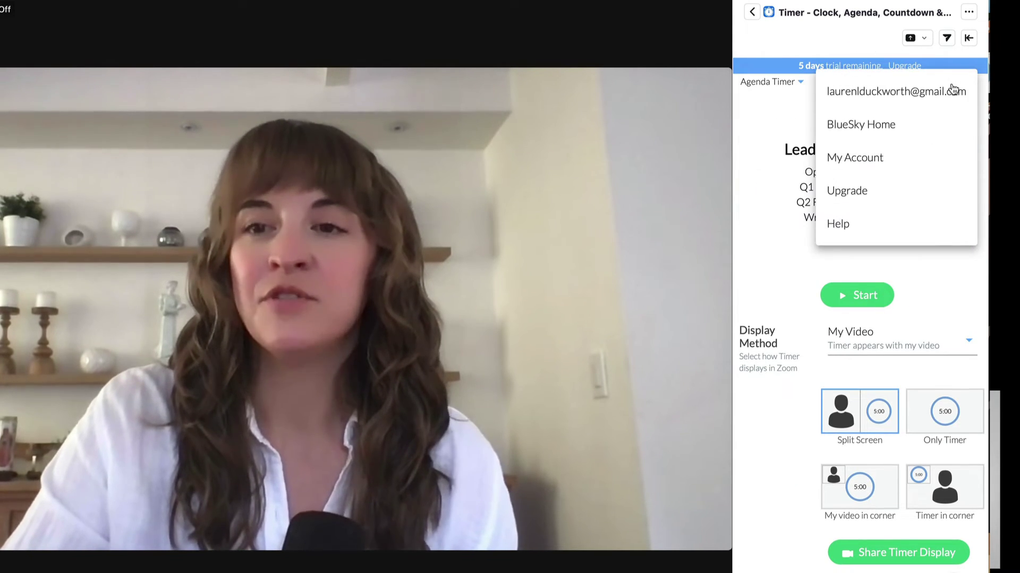
click(893, 169)
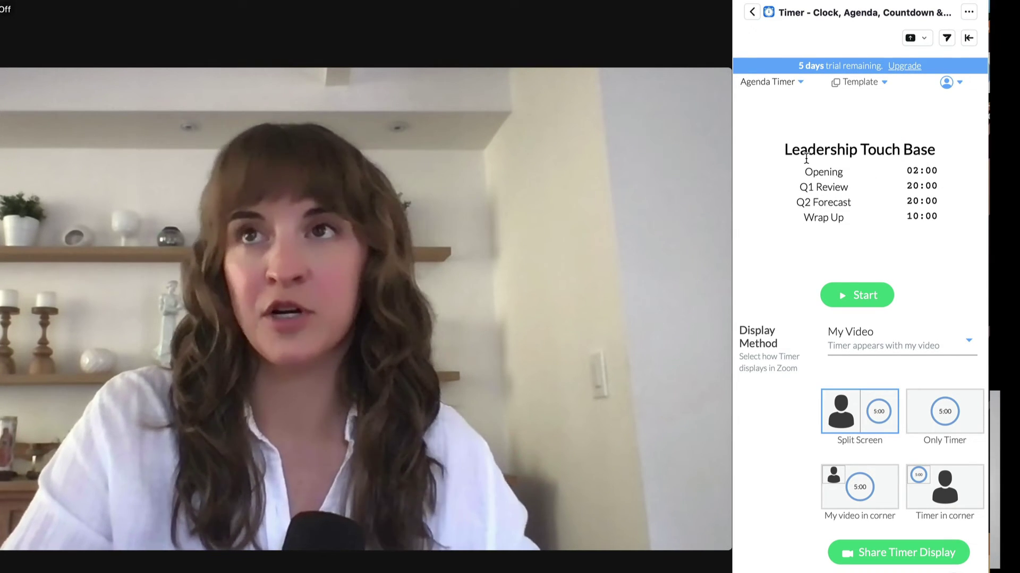
Invite All Participants to the Timer app, then go back to My Apps.
click(948, 37)
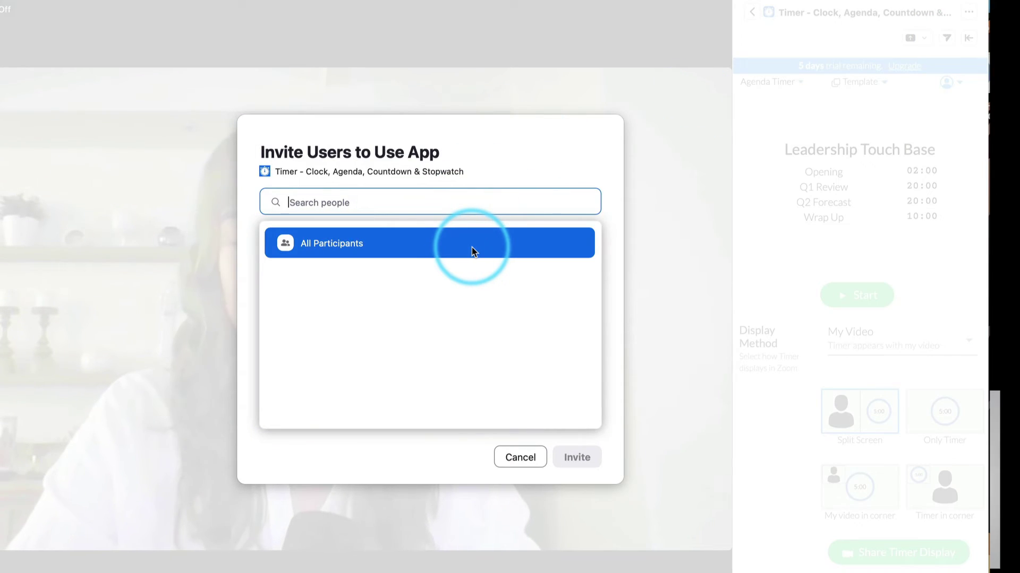
click(472, 246)
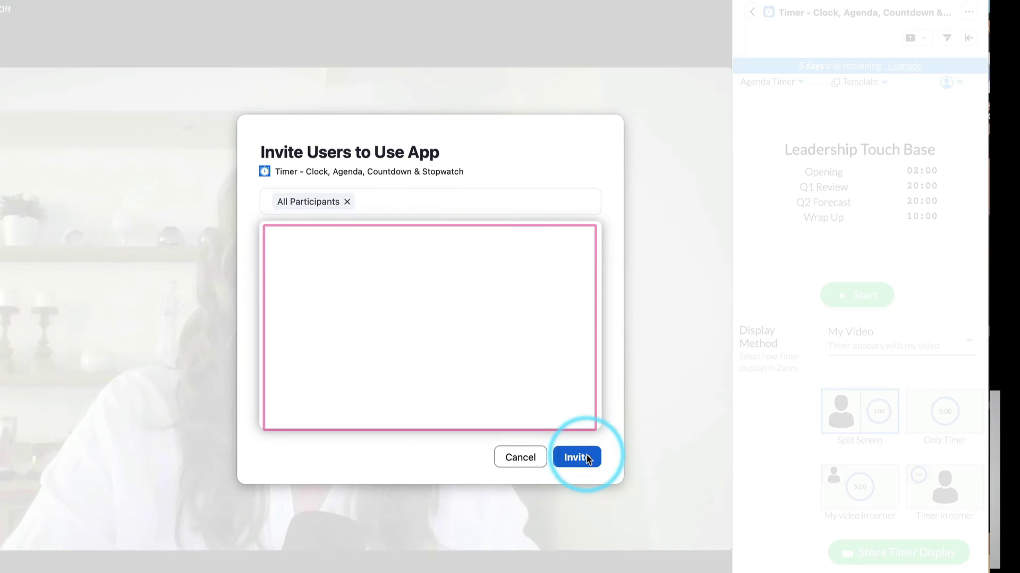
click(579, 457)
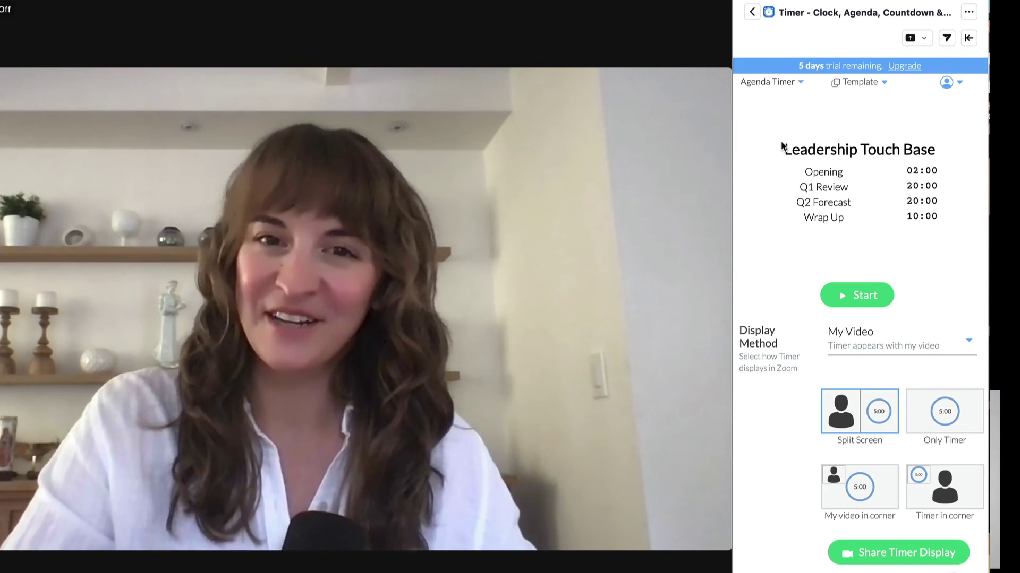
click(752, 13)
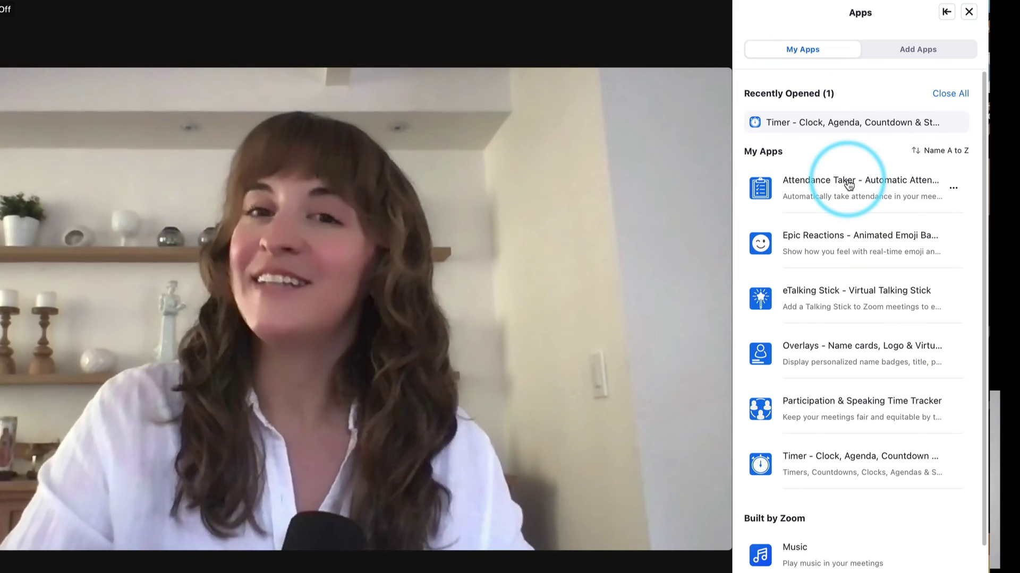
Open Attendance Taker, scroll through its Live Attendance Record, and return to My Apps.
click(848, 185)
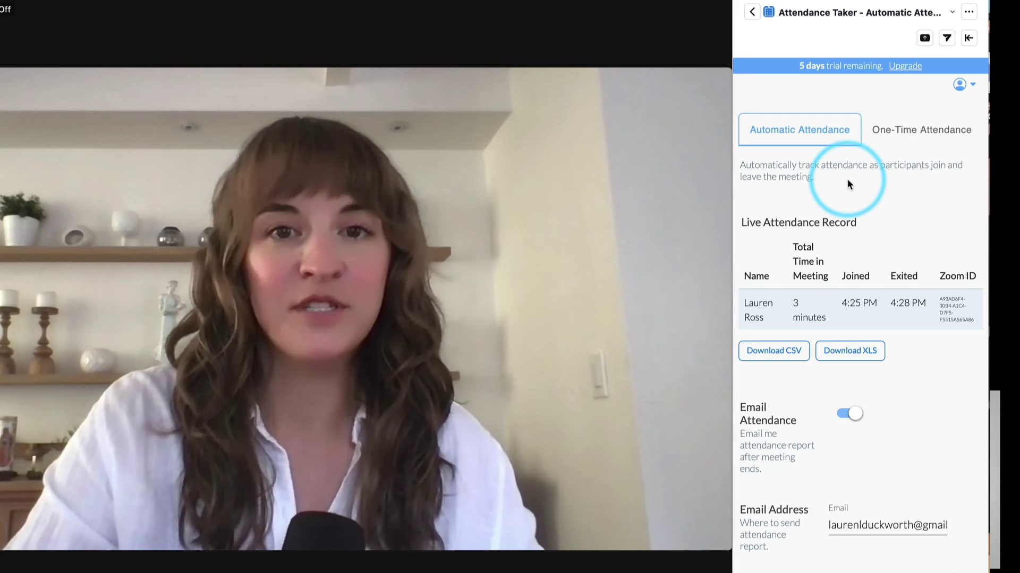
scroll(846, 183, down, 1)
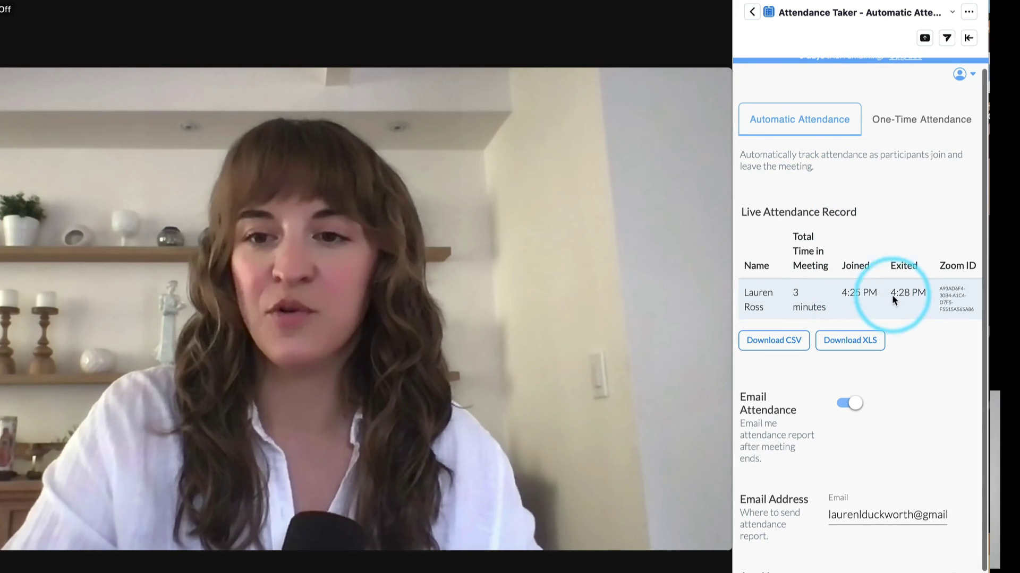
scroll(901, 296, up, 1)
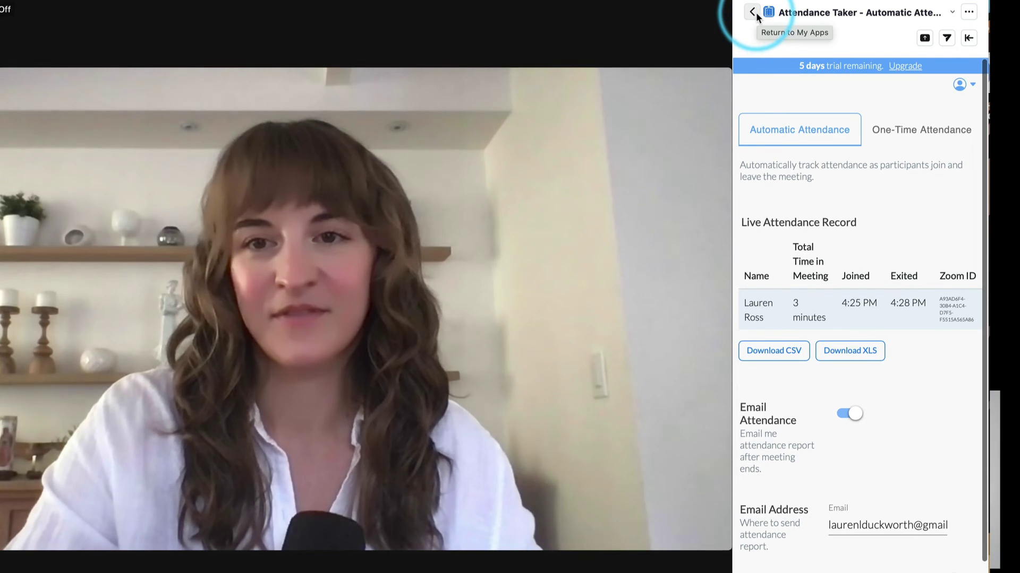
click(752, 12)
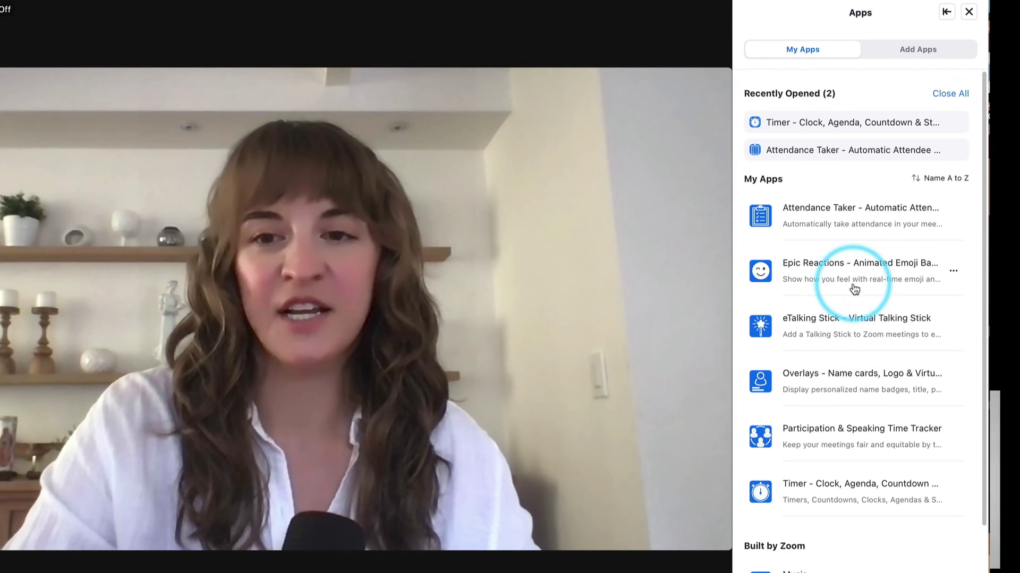